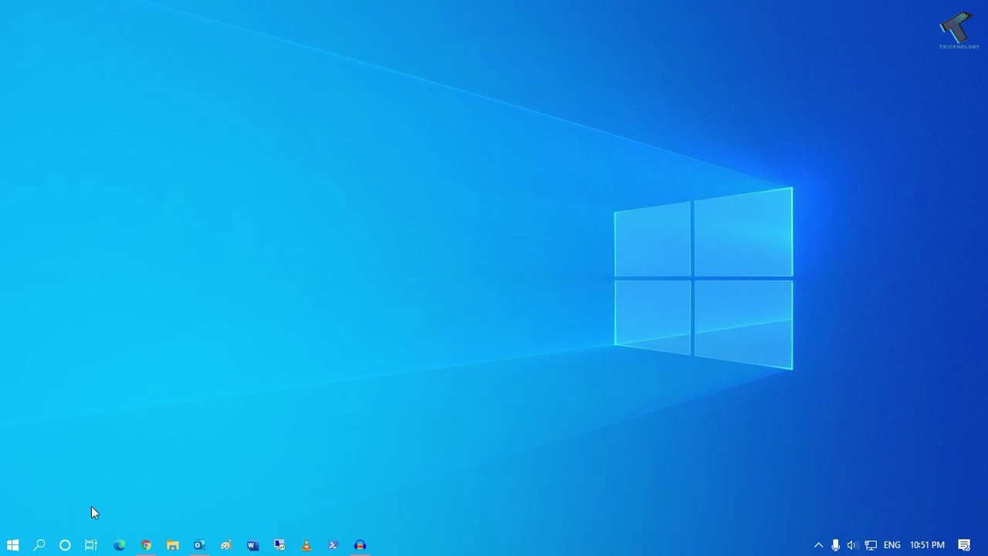
Step: Open the Run dialog, centre it, and launch Outlook in safe mode with 'outlook /safe'
left_click(43, 543)
type("r")
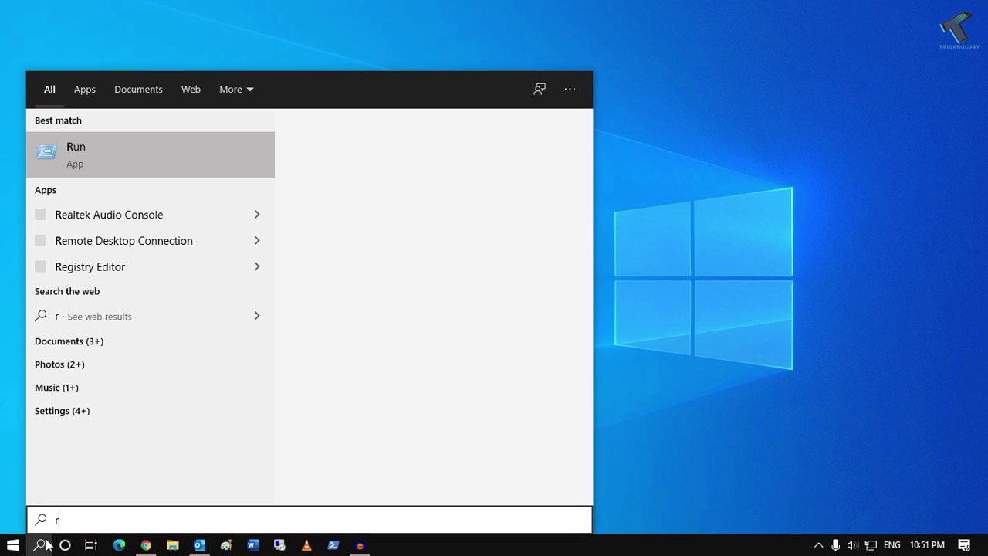
type("un")
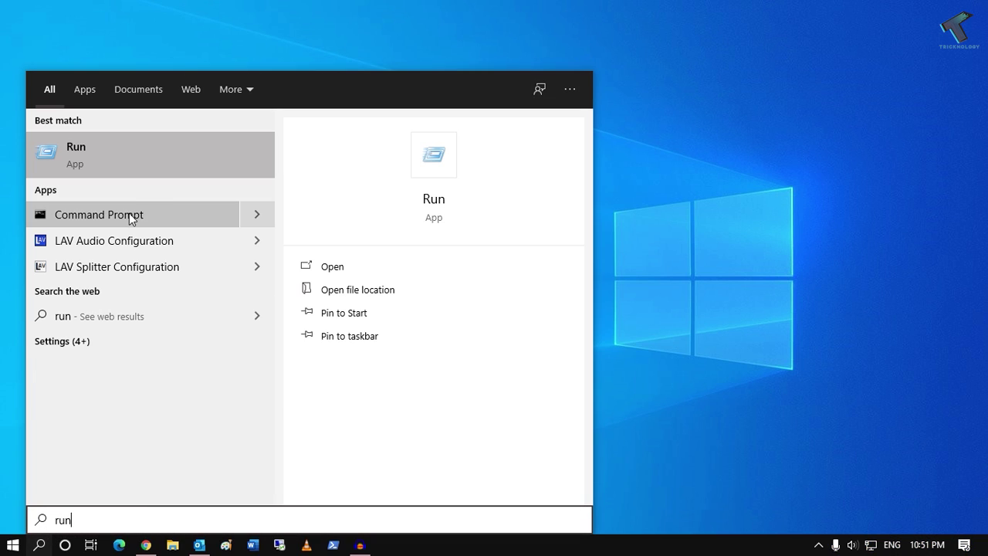
left_click(195, 154)
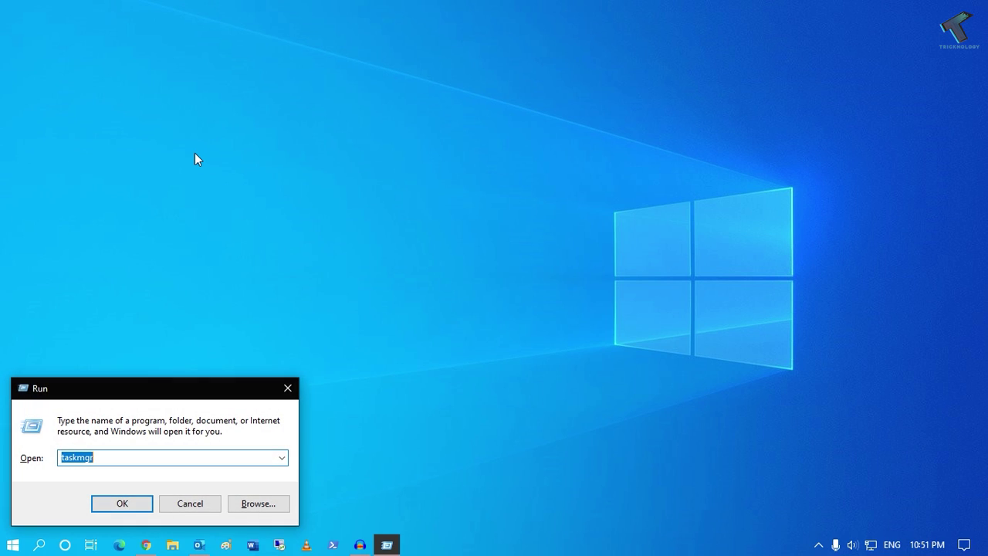
left_click_drag(170, 386, 397, 228)
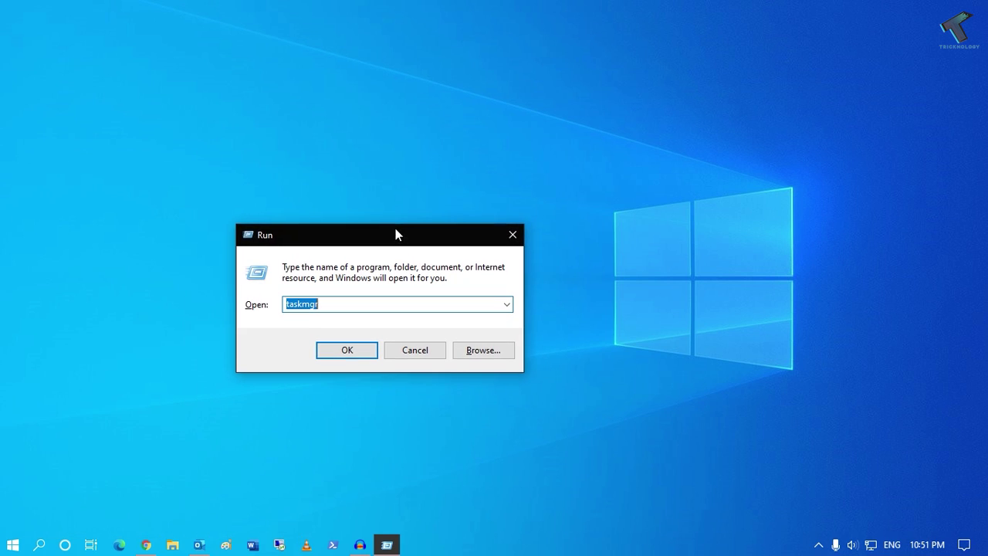
type("outl")
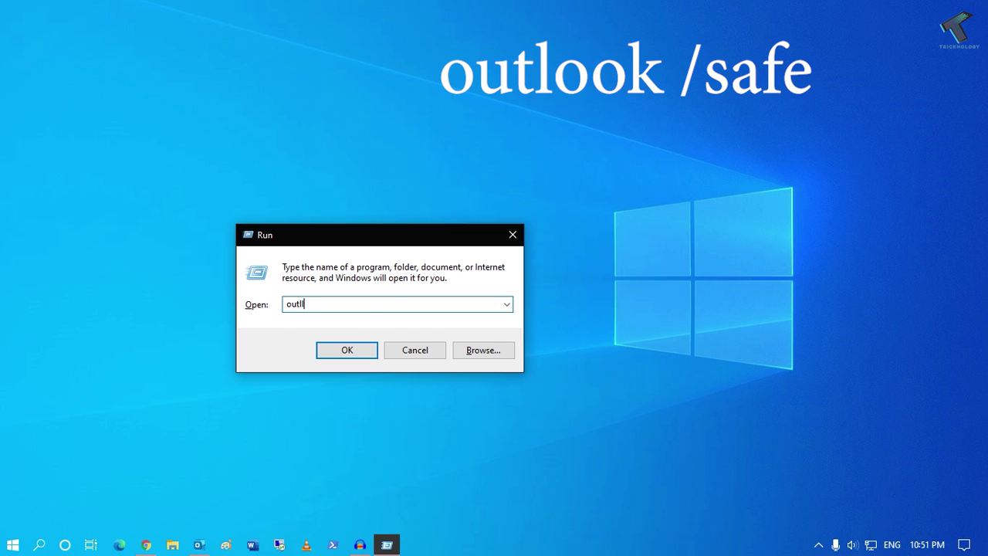
type("look")
key("Return")
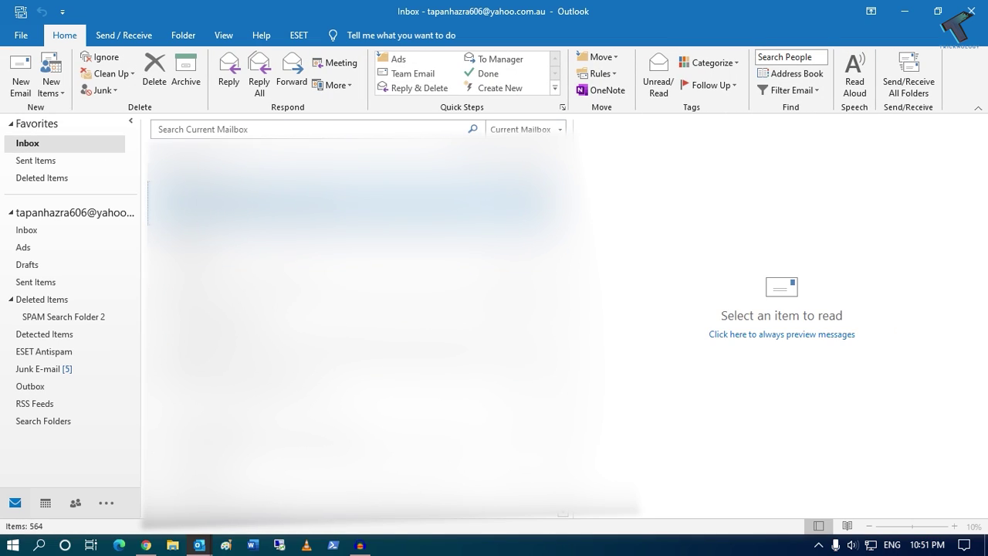
Step: Turn off both RSS Feeds options in Outlook's Advanced options
left_click(20, 35)
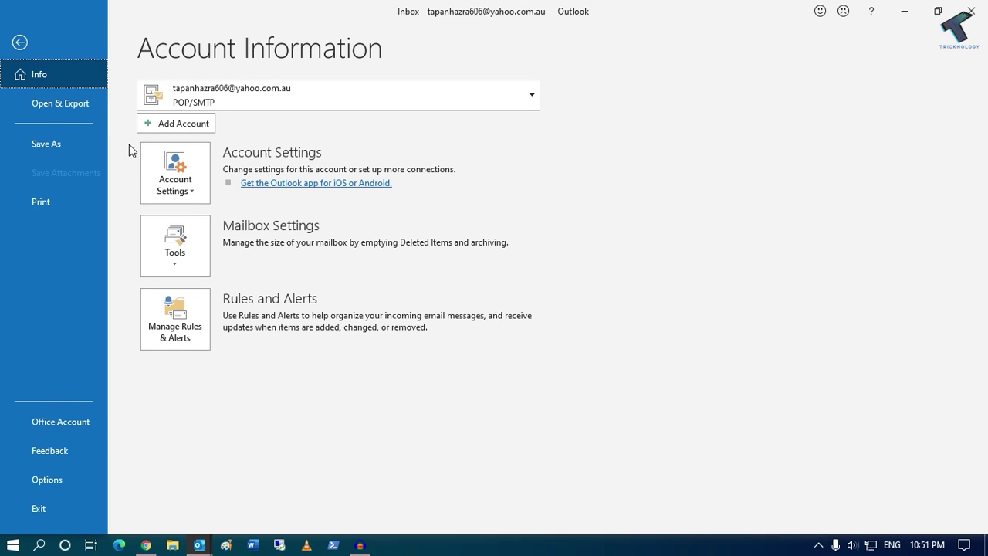
left_click(63, 476)
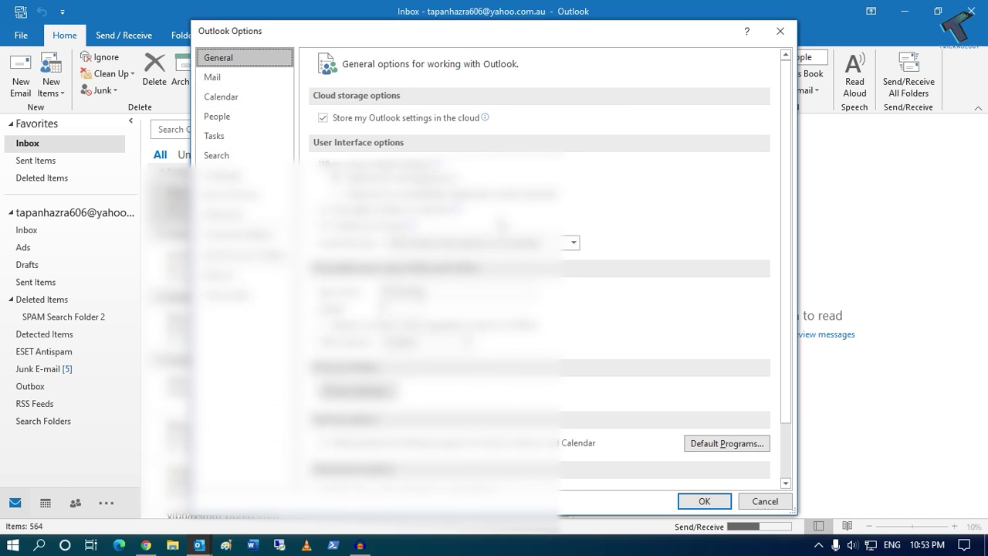
left_click(267, 213)
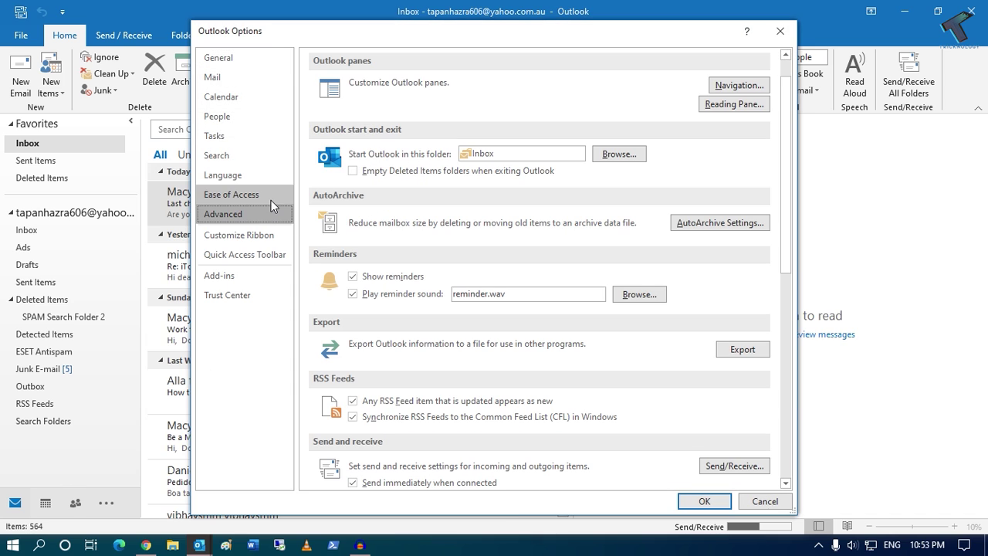
scroll(446, 207, "down", 1)
scroll(447, 207, "down", 2)
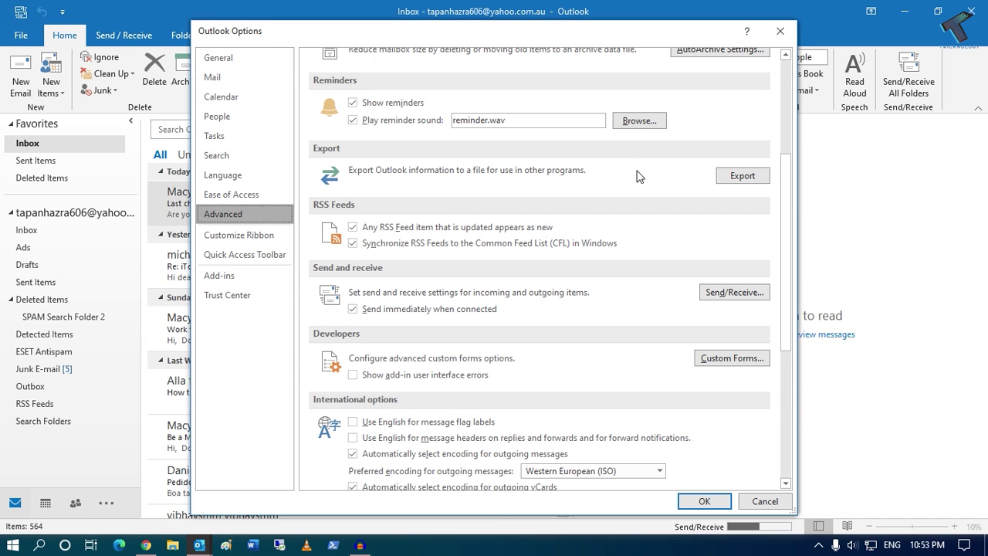
left_click(353, 229)
left_click(358, 245)
Step: Uncheck 'Disable hardware graphics acceleration' and save the Outlook options
scroll(399, 259, "down", 1)
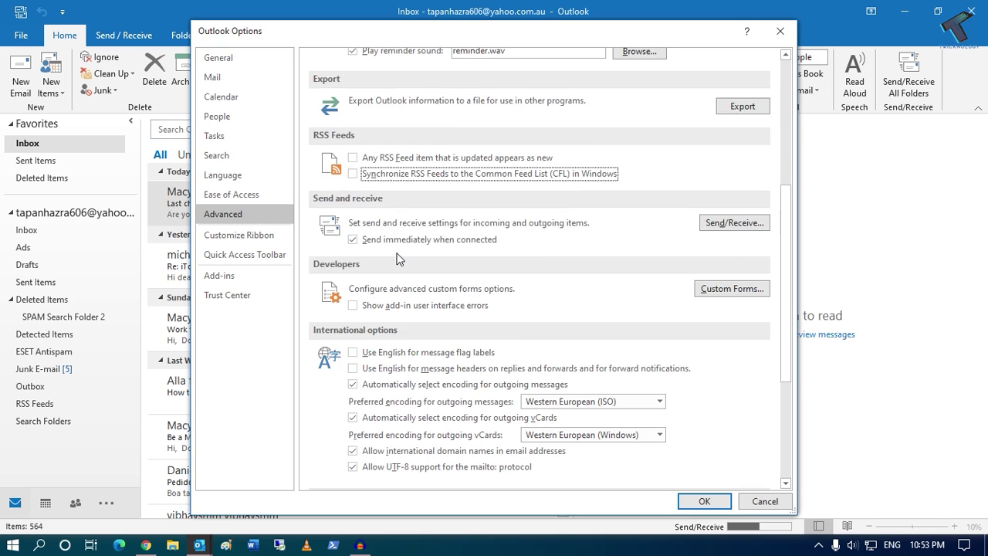
scroll(399, 259, "down", 2)
scroll(404, 255, "down", 1)
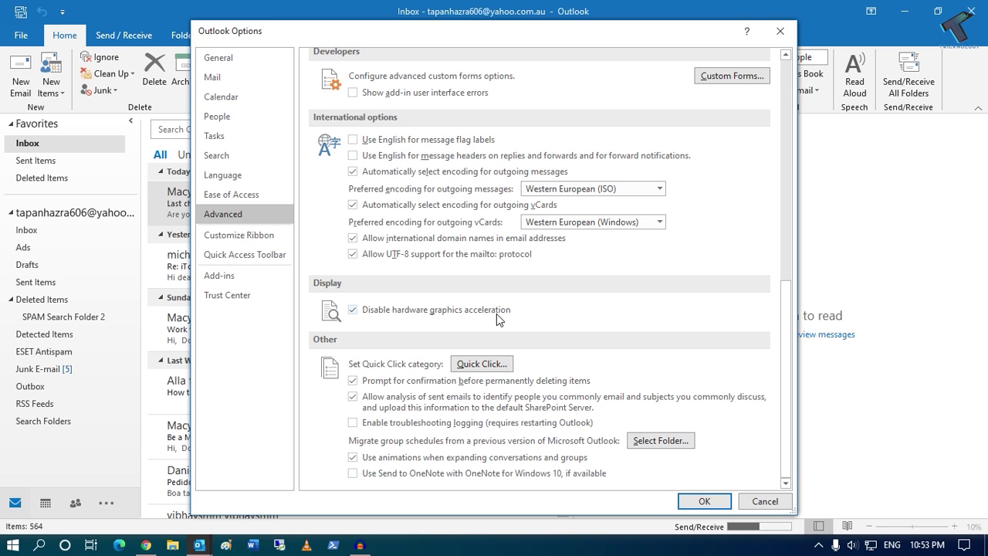
left_click(354, 309)
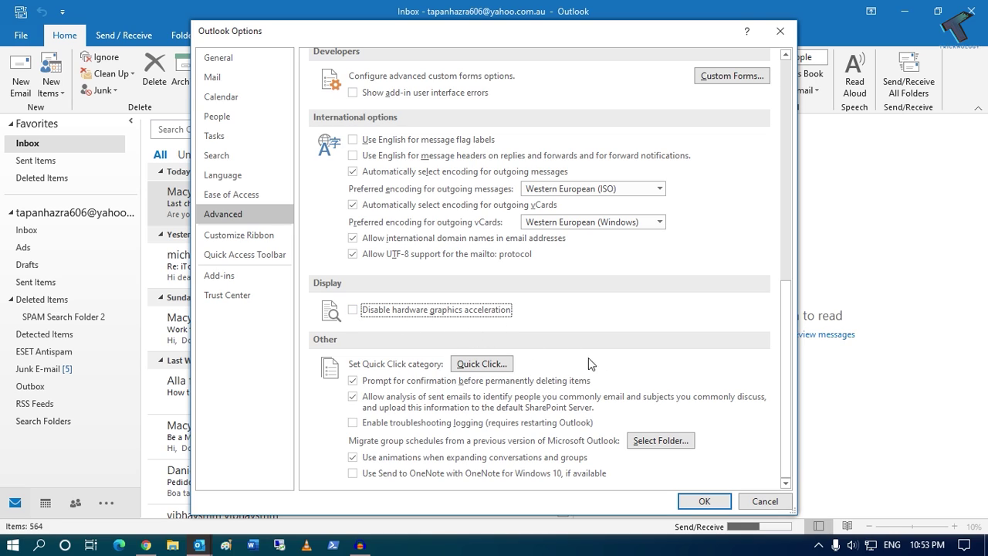
left_click(705, 503)
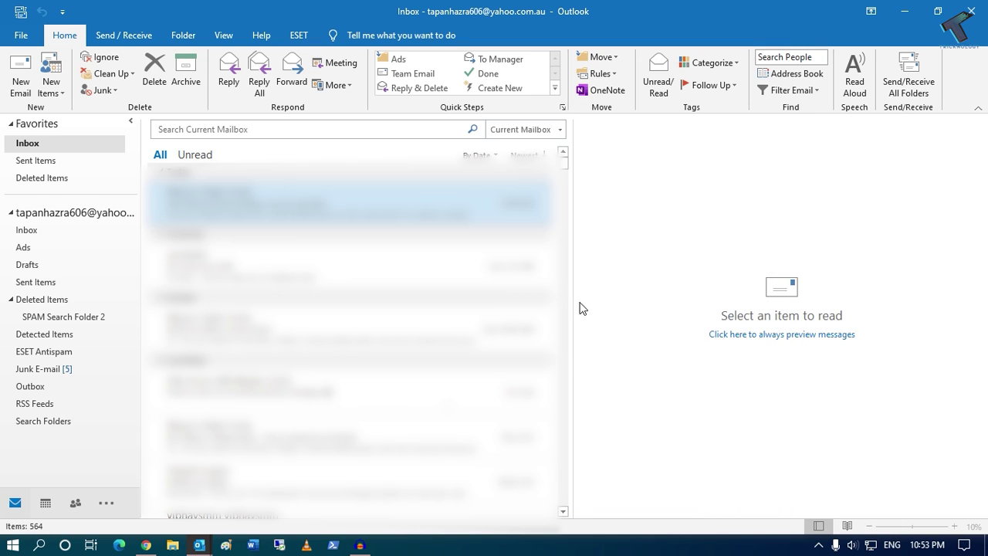
left_click(30, 40)
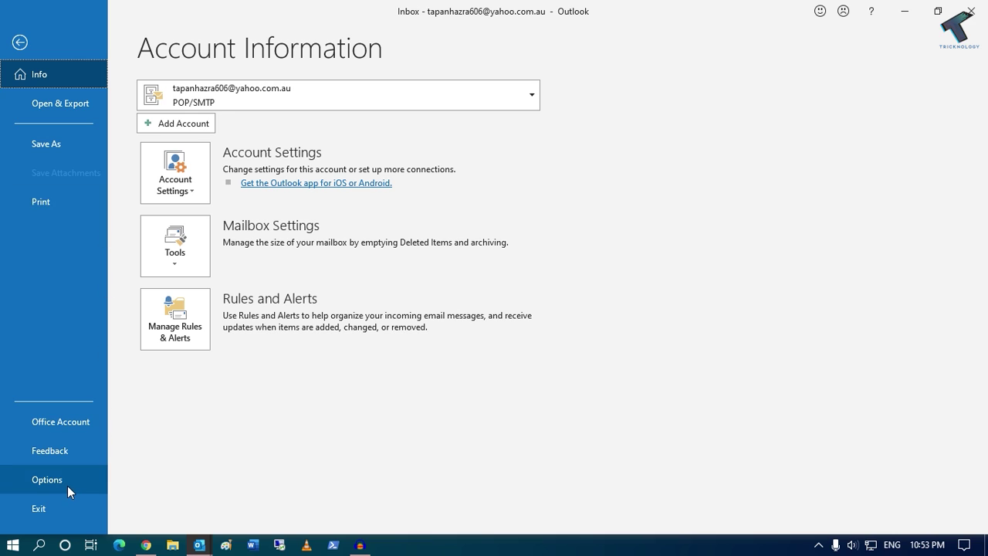
Step: Enable 'Run AutoArchive every 14 days' in AutoArchive Settings and save Outlook's options
left_click(68, 485)
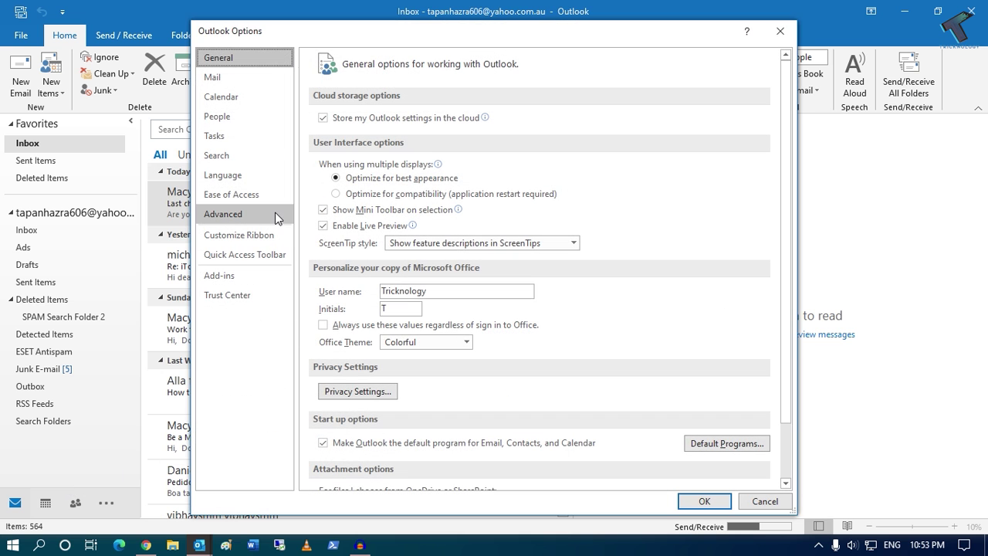
left_click(268, 210)
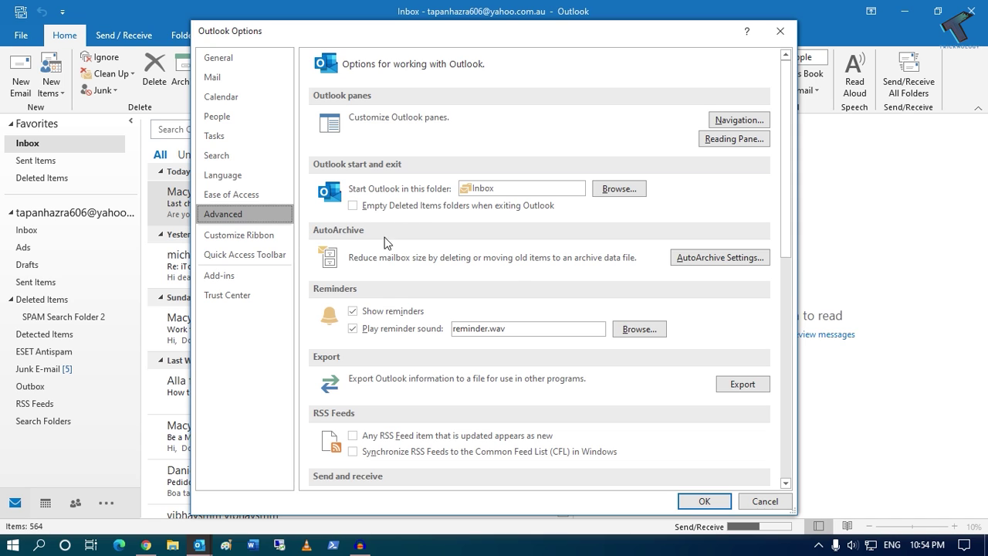
left_click(733, 267)
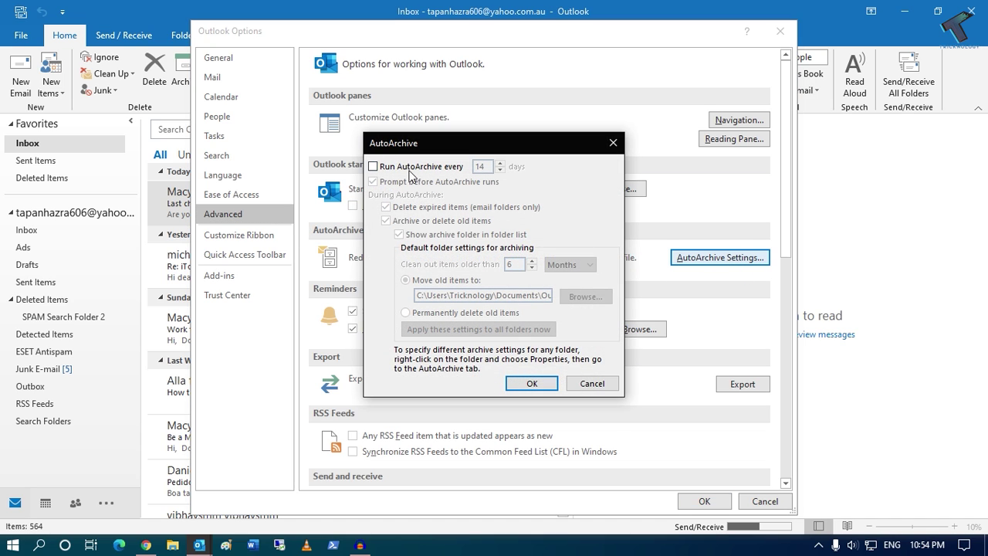
left_click(390, 170)
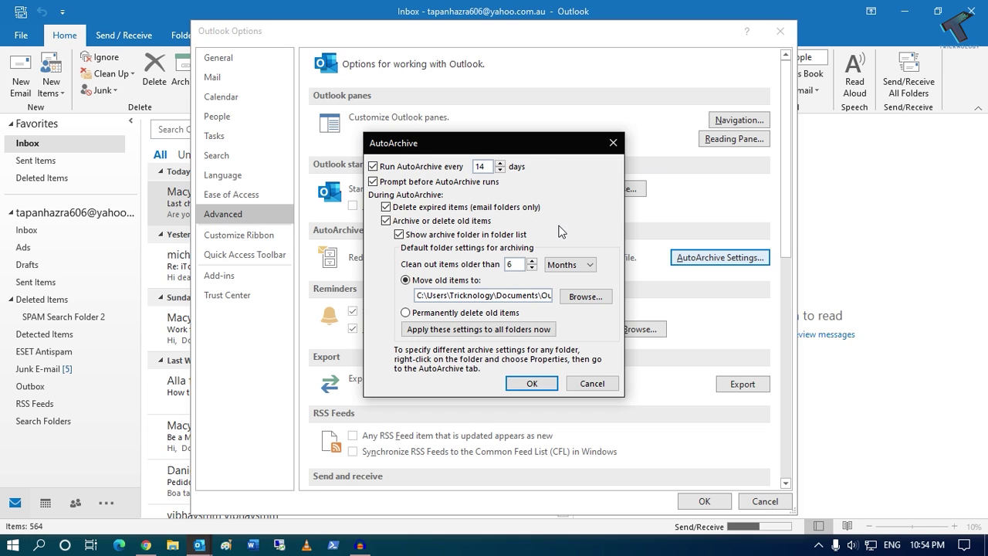
left_click(533, 383)
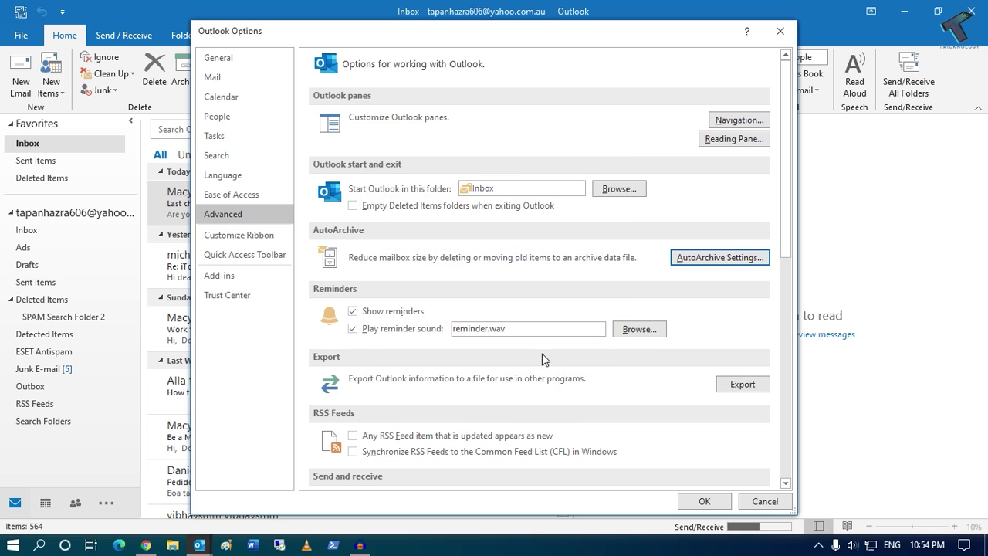
left_click(707, 502)
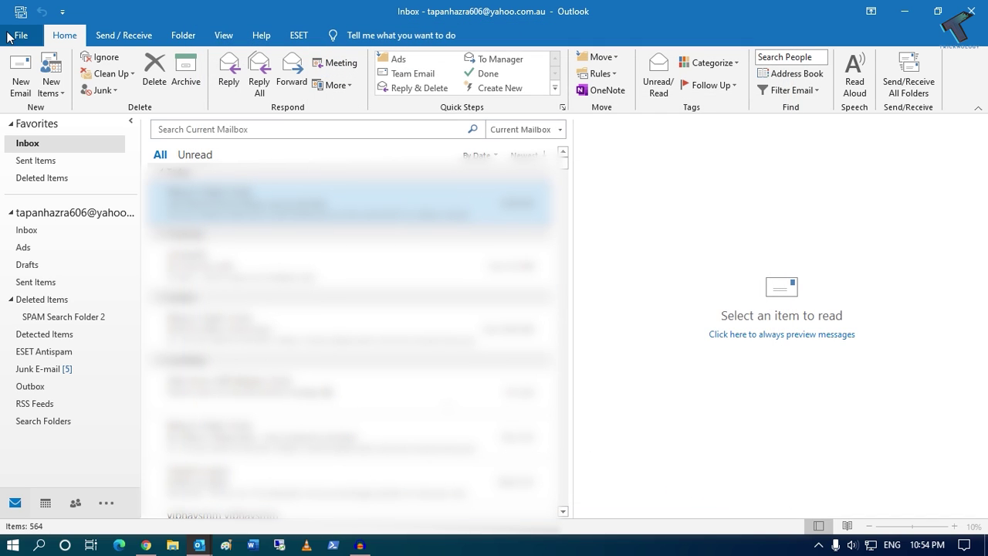
Step: Open the COM Add-ins list from the Add-ins page of Outlook Options
left_click(10, 37)
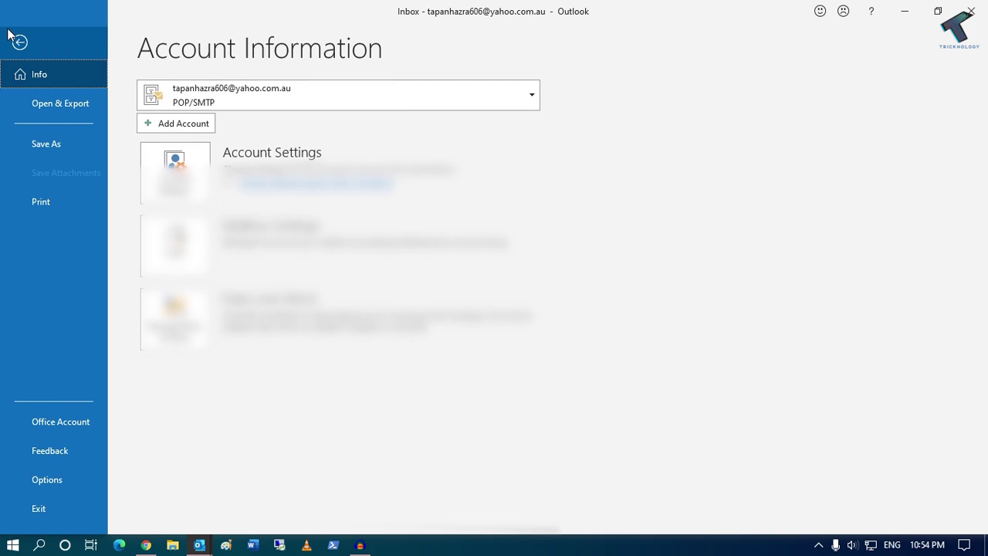
left_click(36, 480)
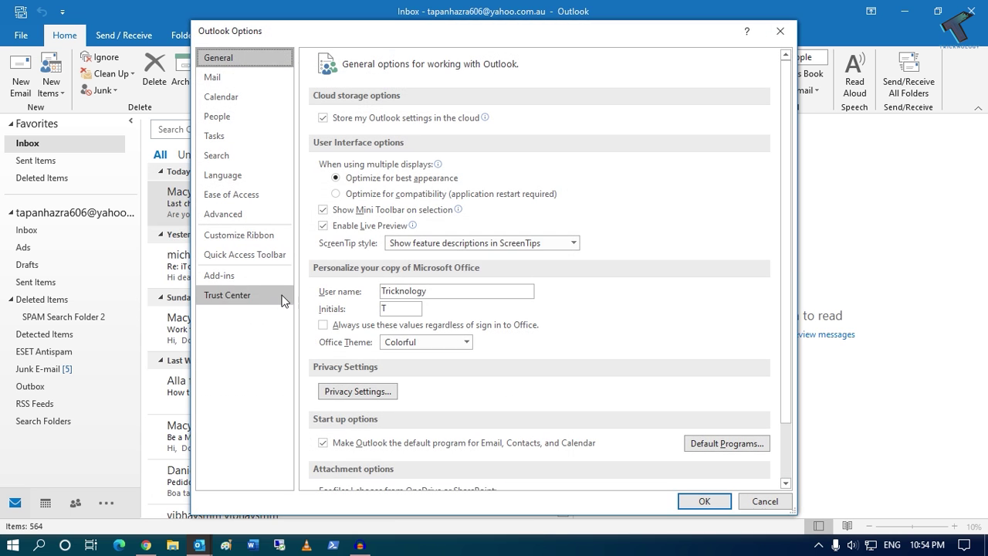
left_click(252, 275)
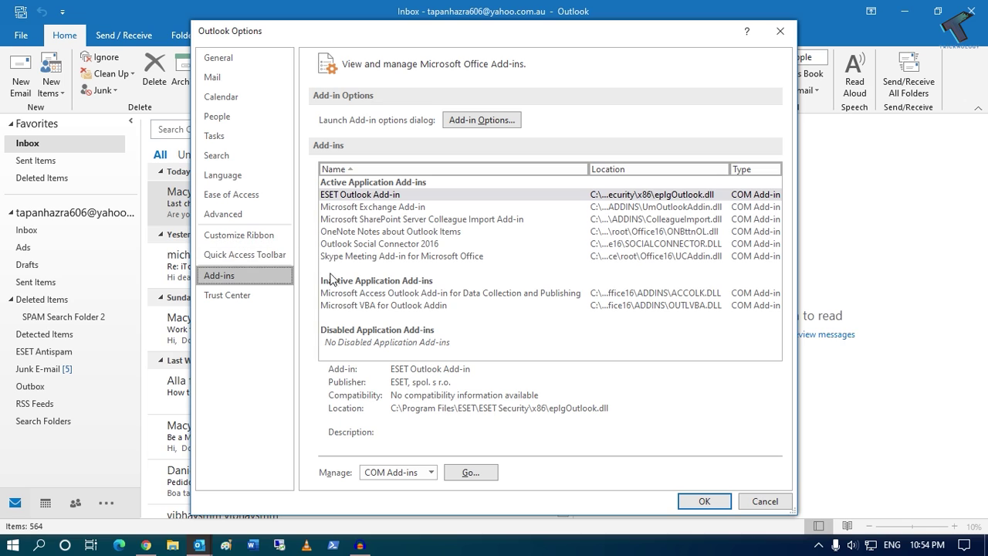
left_click(431, 473)
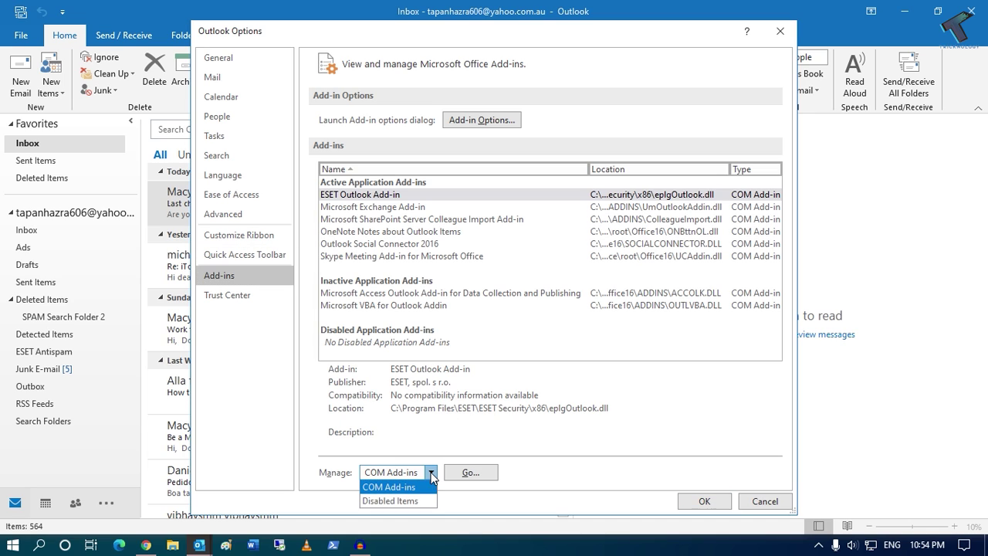
left_click(421, 489)
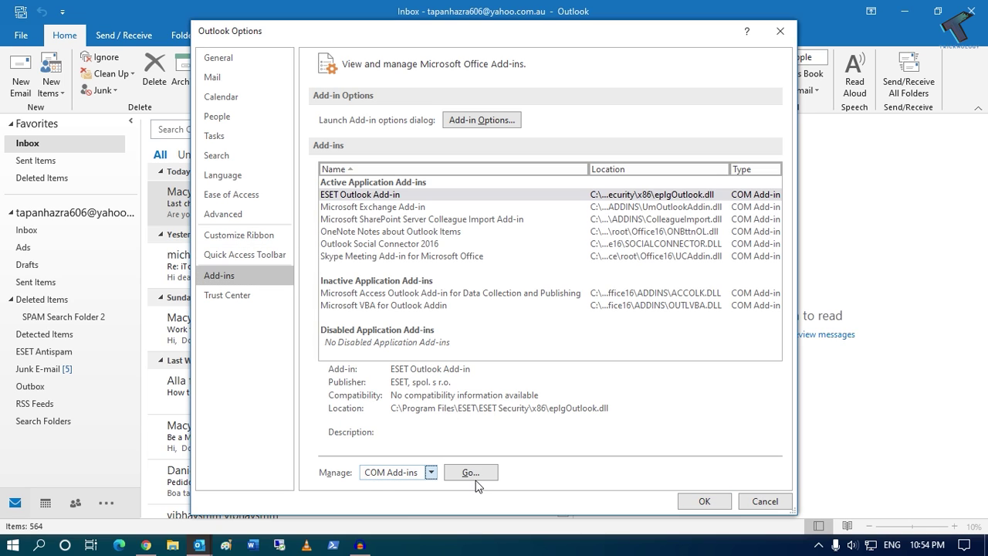
left_click(472, 474)
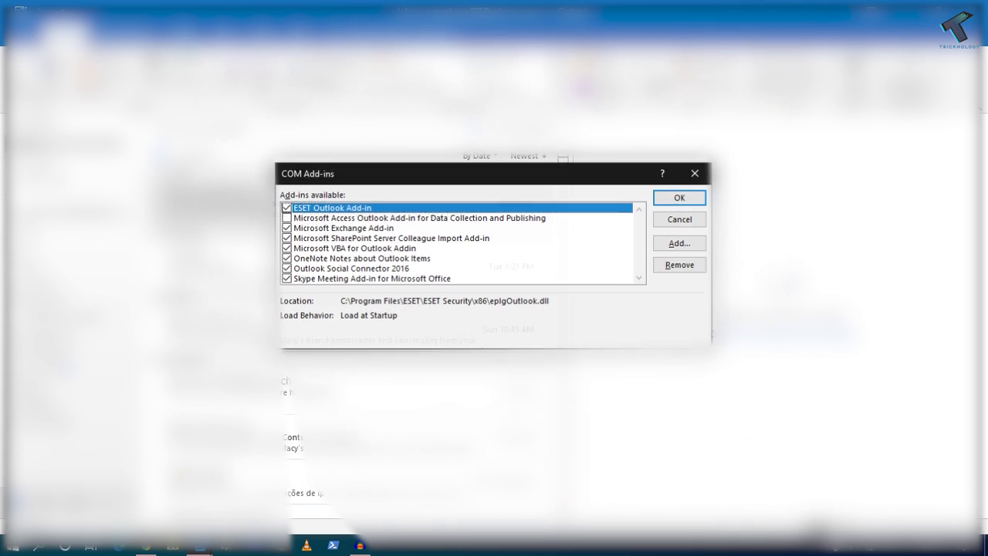
Step: Uncheck the ESET, Exchange, VBA, SharePoint and remaining COM add-ins, then confirm
left_click(286, 208)
left_click(286, 228)
left_click(286, 247)
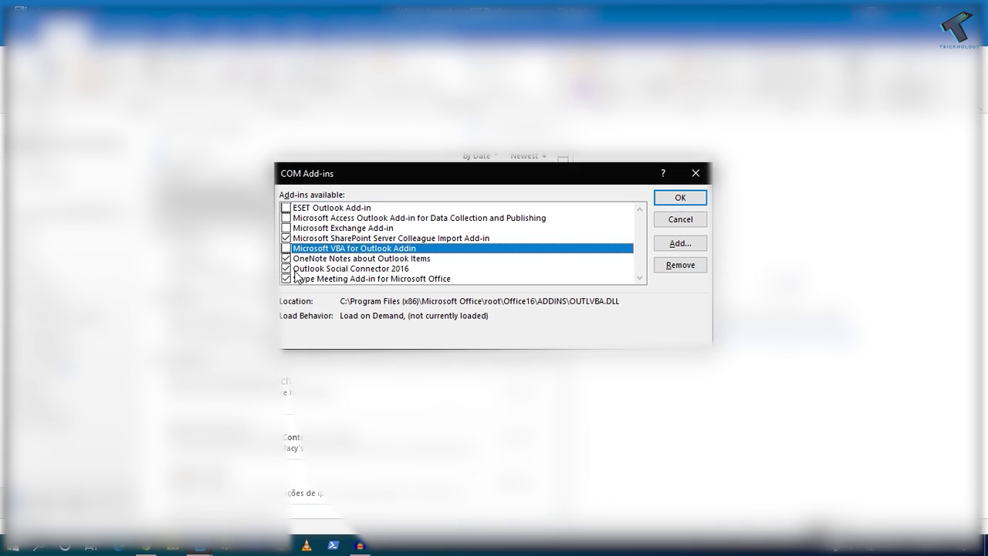
left_click(286, 268)
left_click(287, 238)
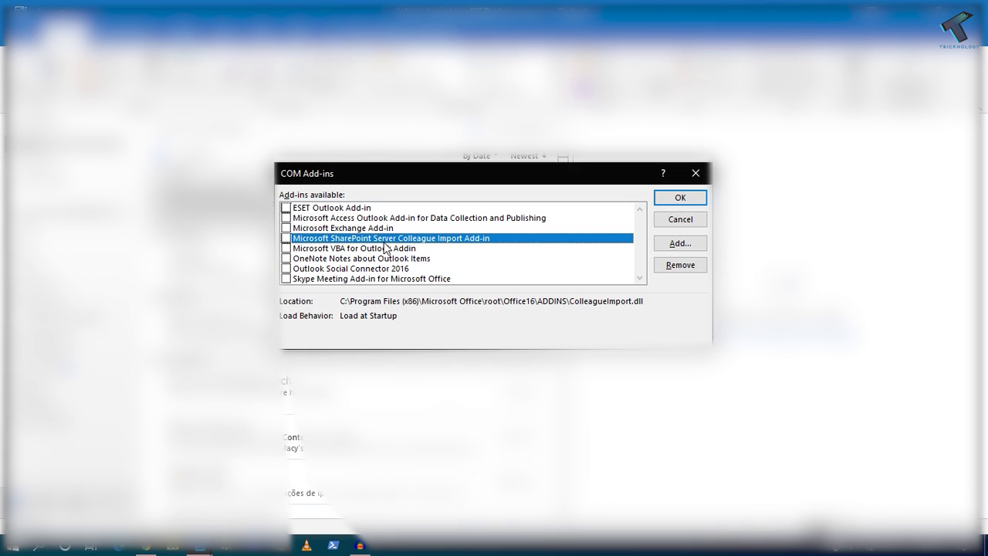
left_click(691, 202)
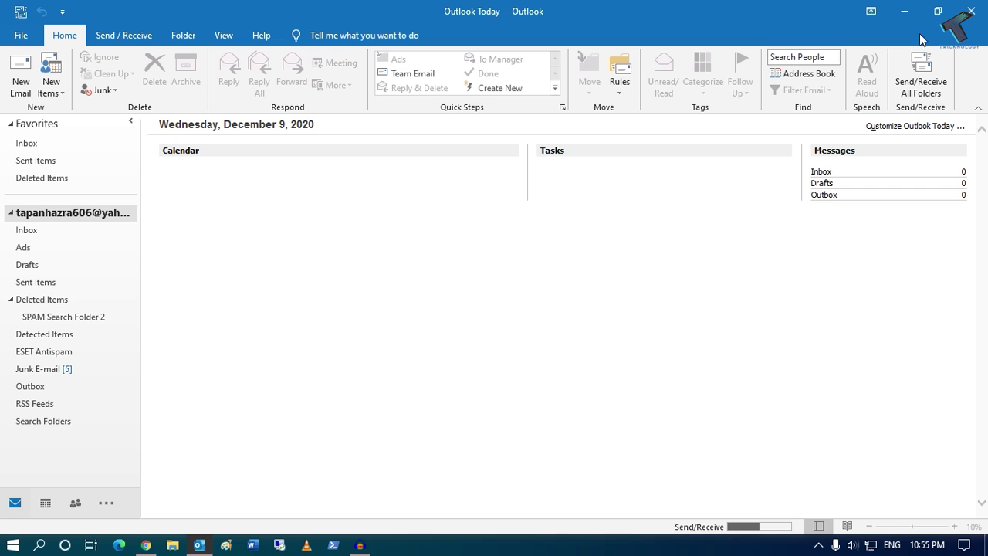
Step: Minimize Outlook and start Task Manager from the taskbar's right-click menu
left_click(909, 11)
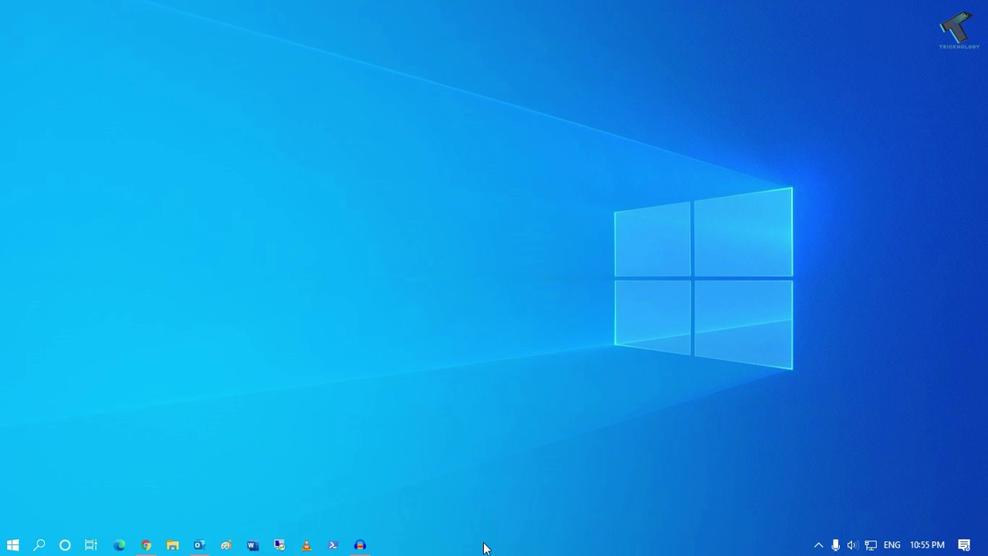
right_click(484, 547)
right_click(510, 549)
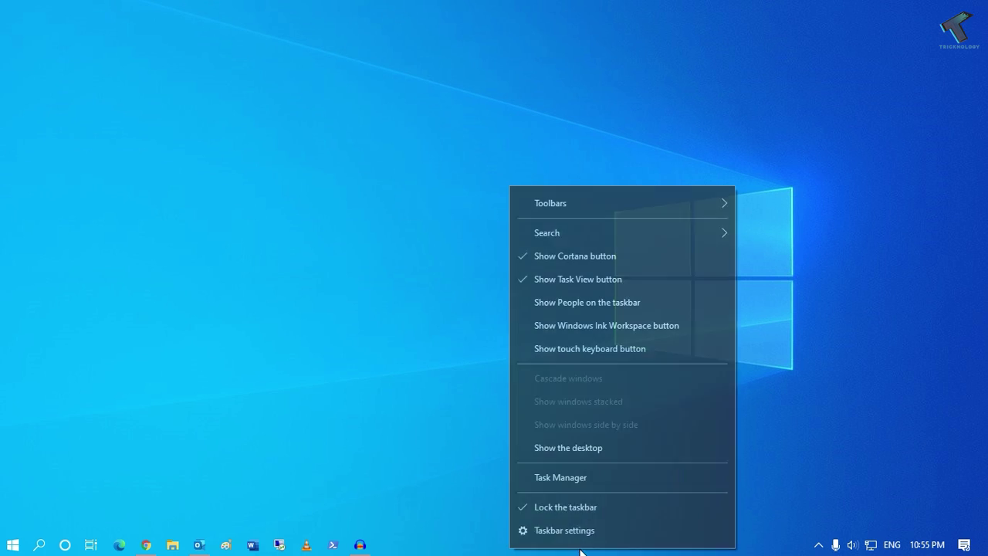
right_click(447, 546)
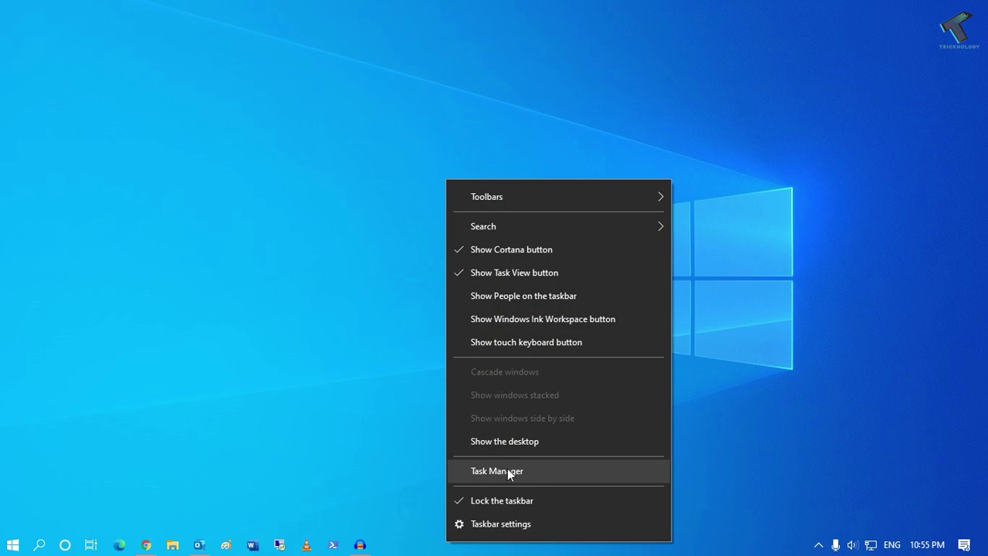
left_click(536, 476)
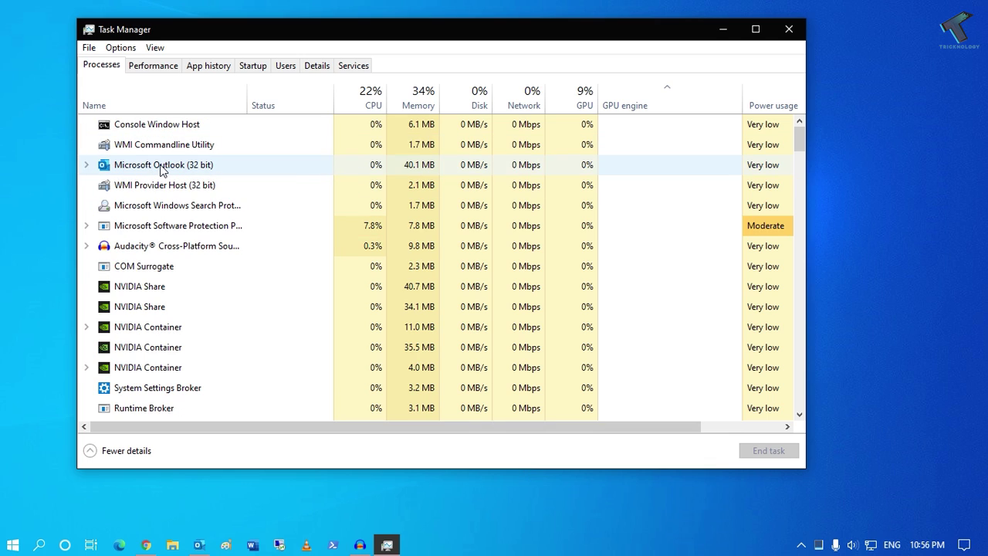
Step: Set OUTLOOK.EXE to Realtime priority in Task Manager's Details, then close Task Manager
right_click(160, 163)
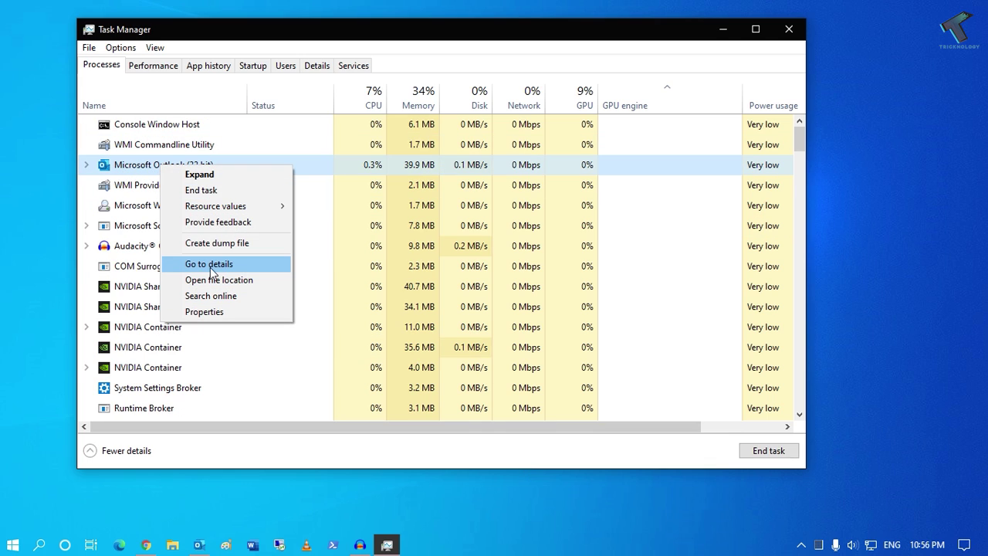
left_click(235, 265)
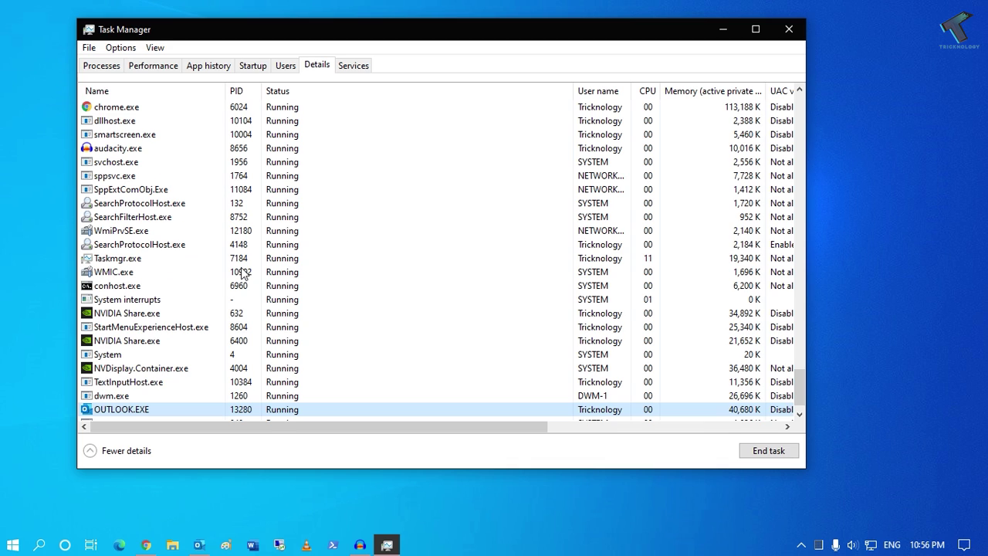
scroll(287, 276, "down", 1)
scroll(177, 402, "up", 1)
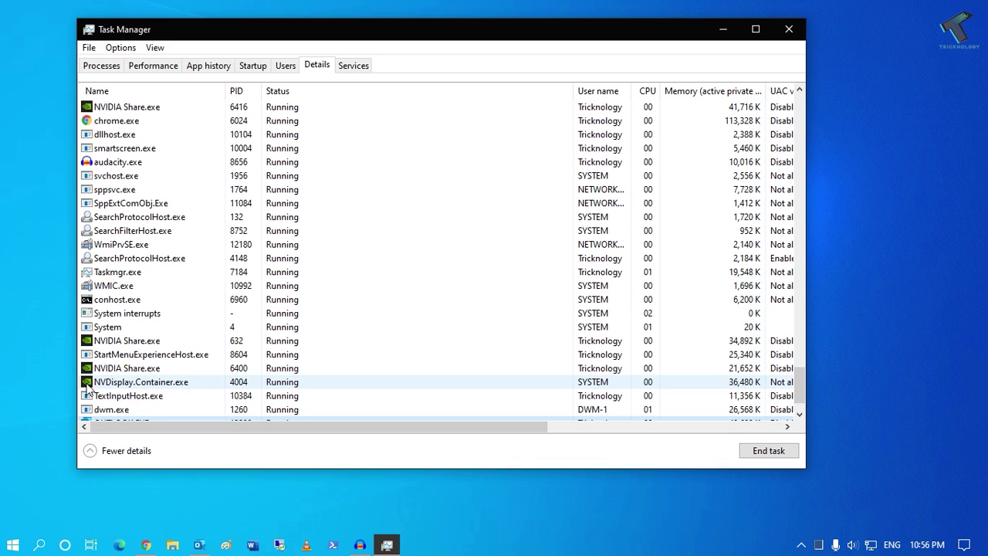
scroll(179, 378, "down", 1)
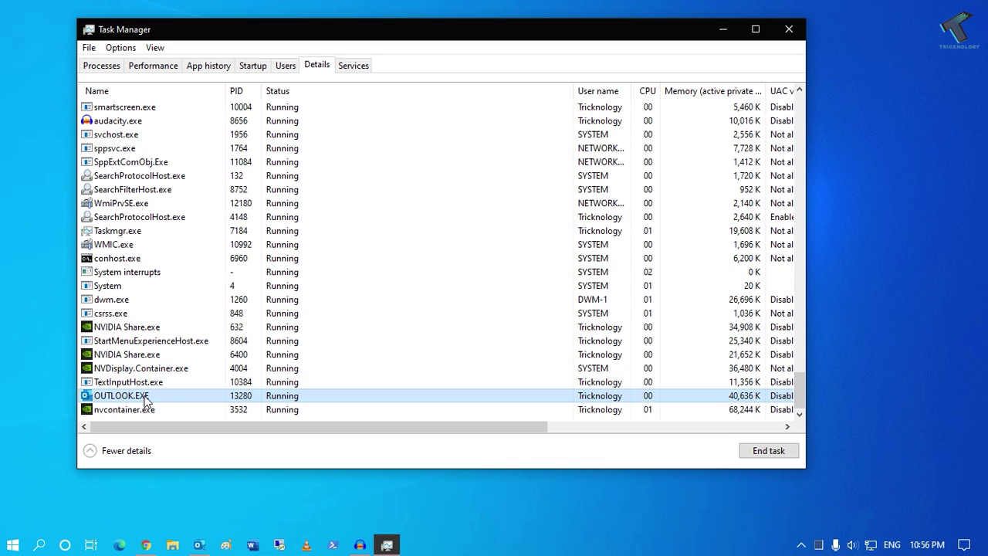
right_click(146, 397)
mouse_move(191, 247)
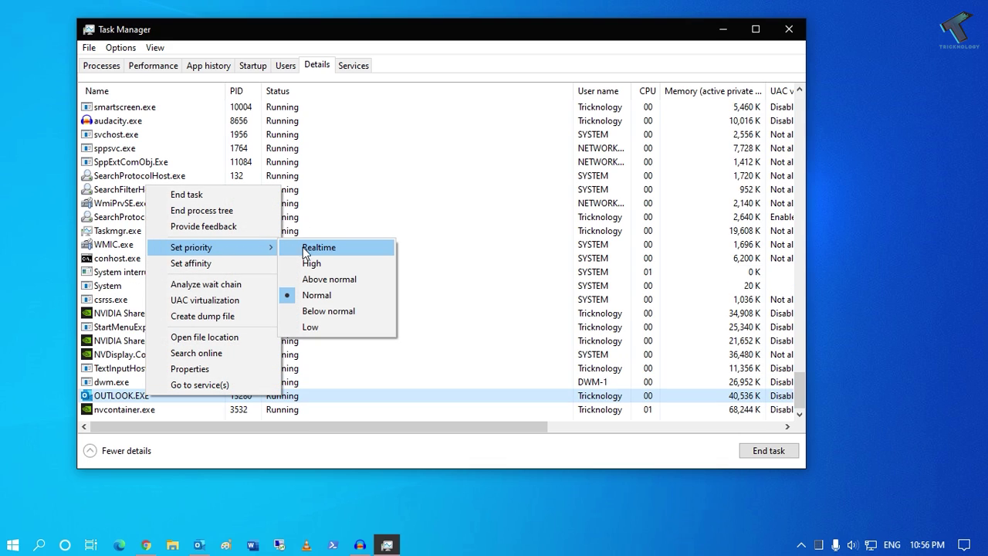
left_click(356, 247)
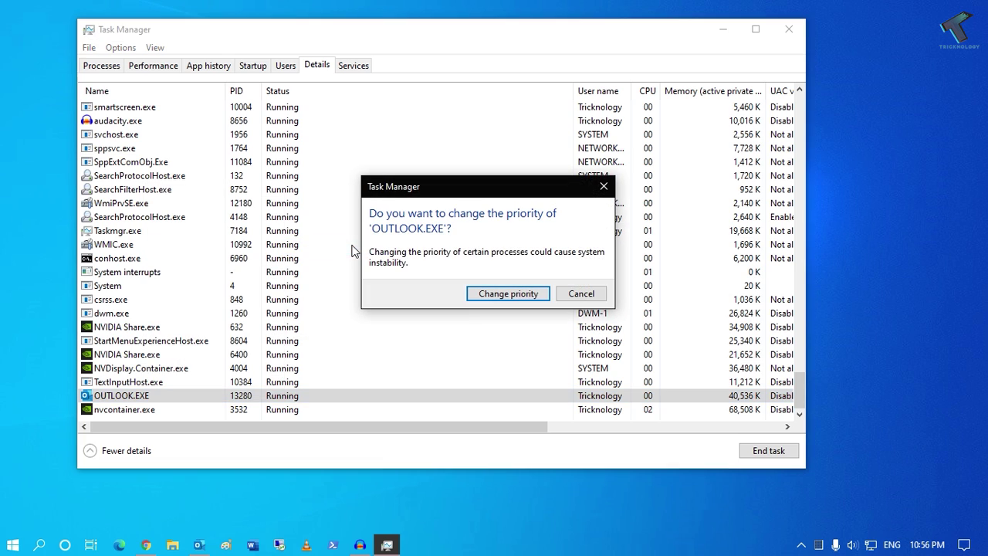
left_click(513, 294)
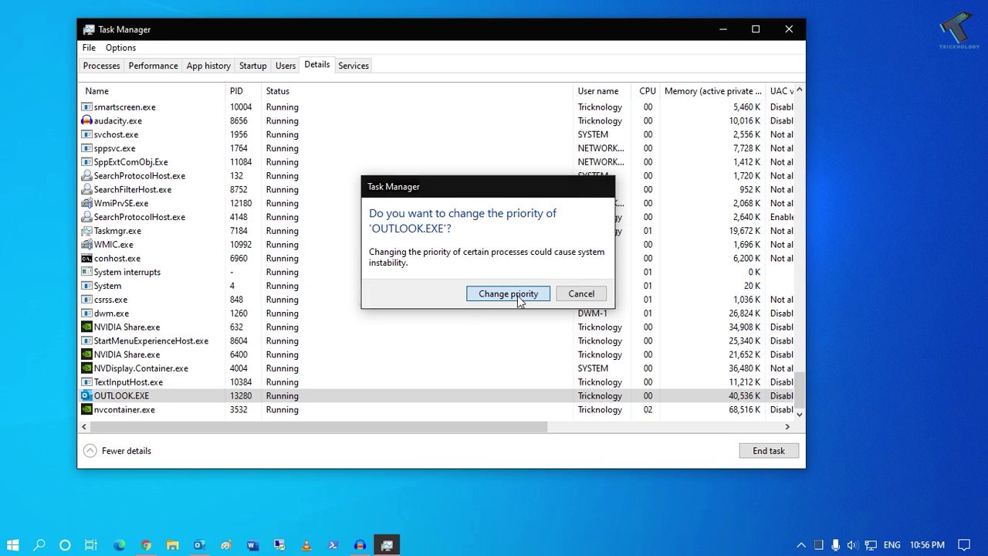
left_click(789, 29)
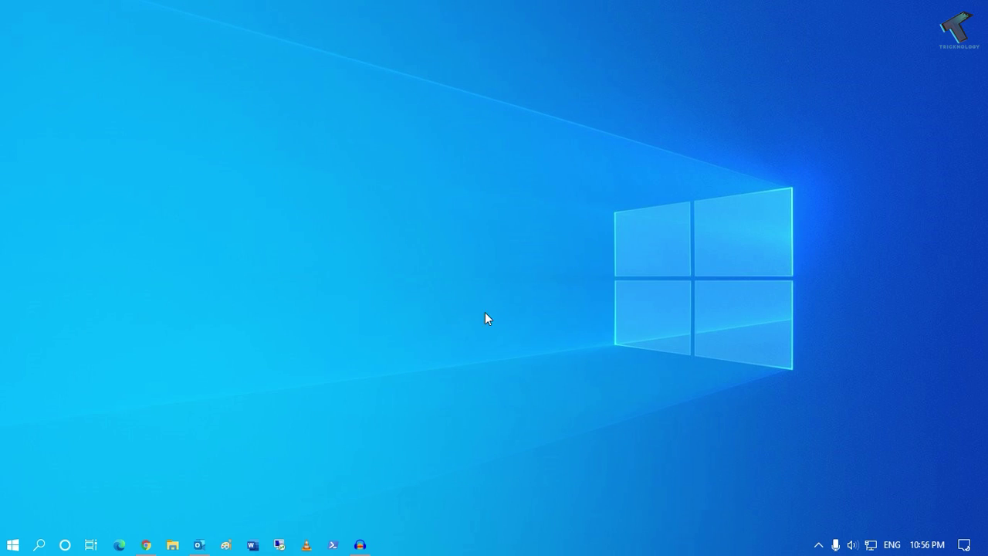
Step: Restore Outlook, start Office 'Update Now' from Office Account, then minimize Outlook
left_click(200, 545)
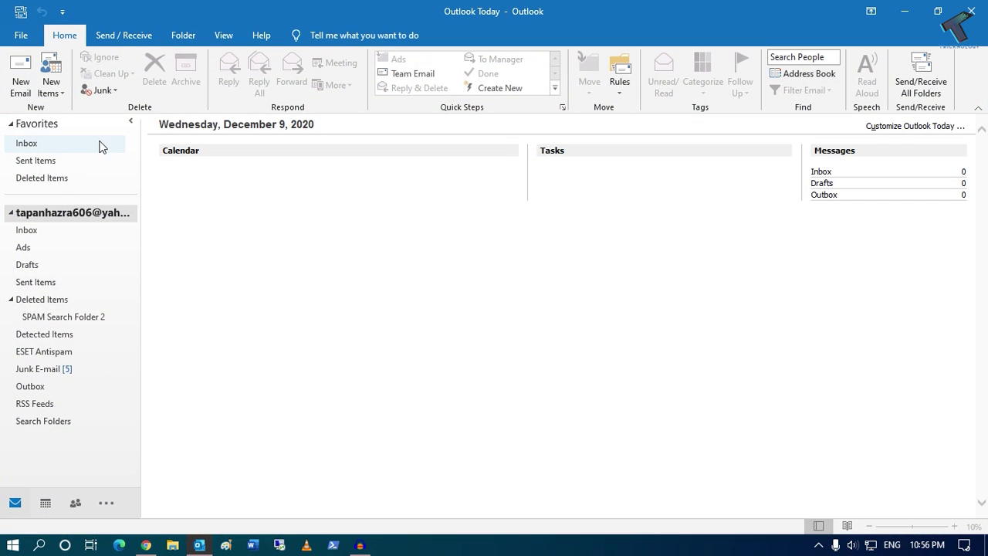
left_click(24, 37)
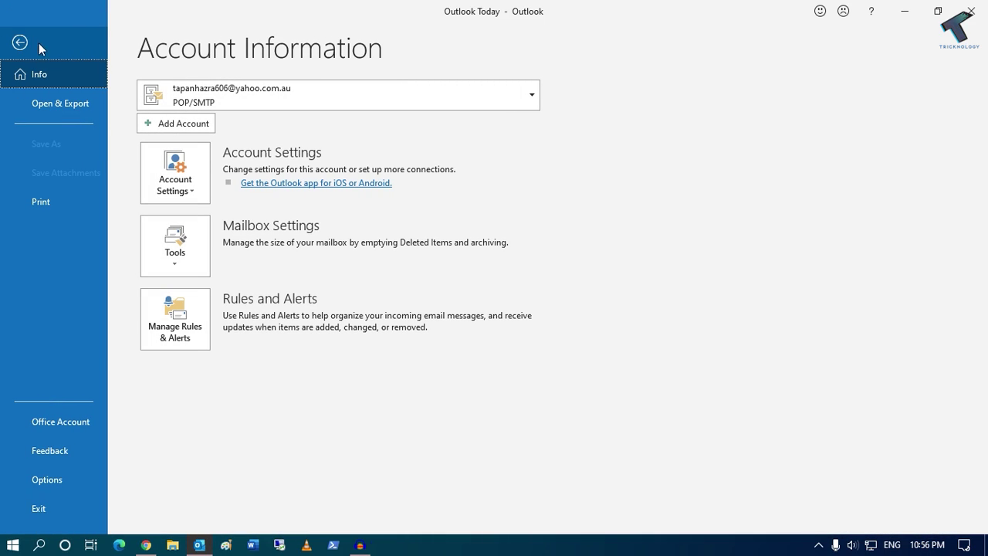
left_click(63, 421)
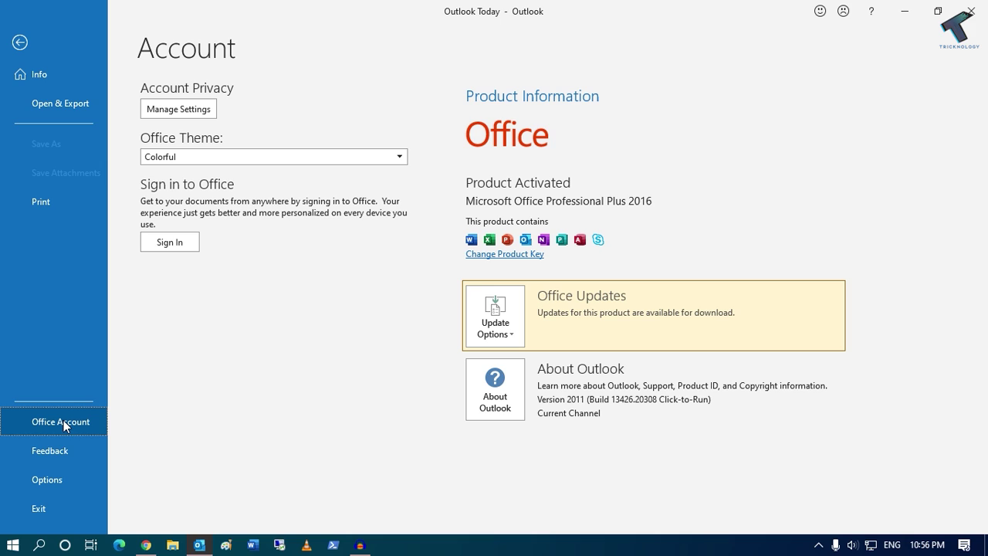
left_click(490, 341)
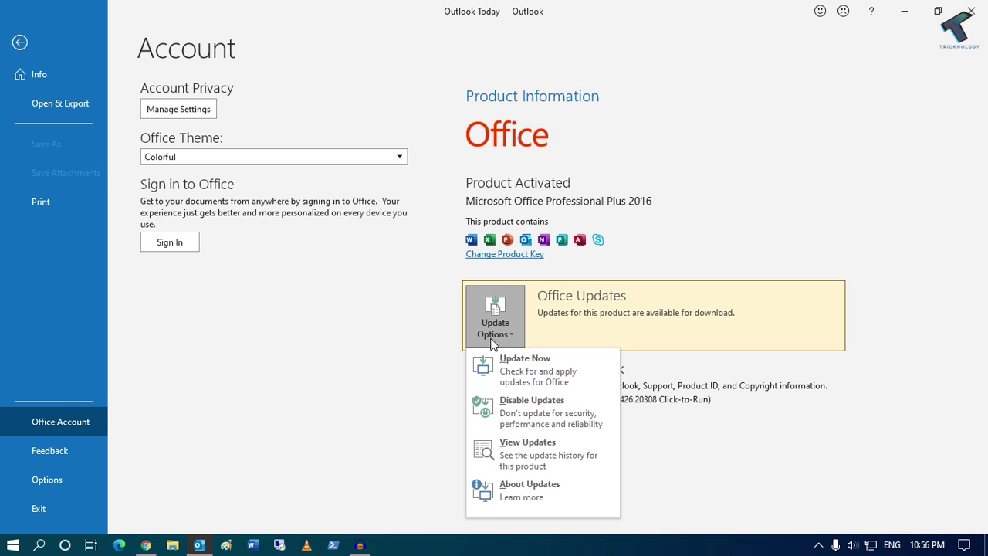
left_click(545, 378)
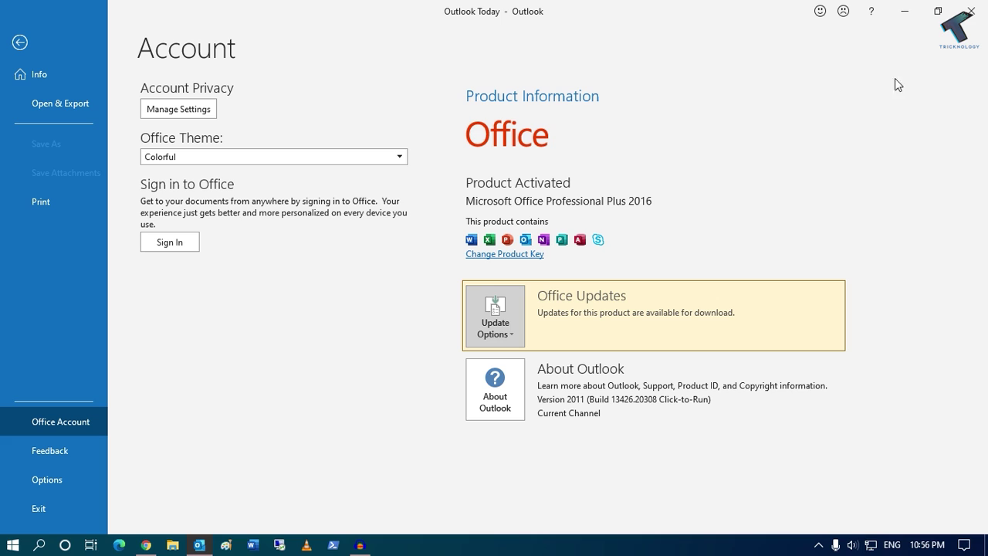
left_click(909, 7)
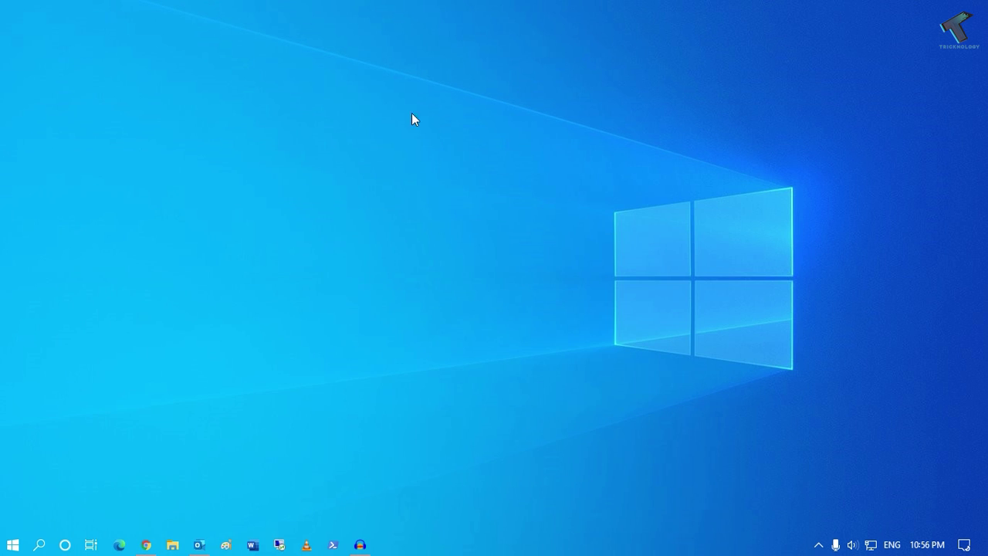
right_click(188, 163)
left_click(336, 206)
right_click(465, 98)
left_click(544, 144)
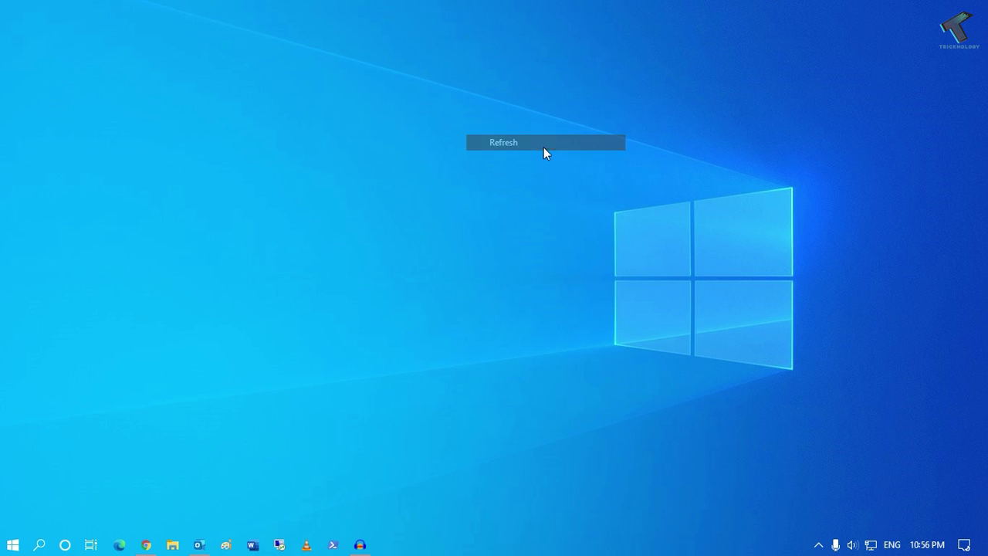
right_click(415, 148)
left_click(479, 196)
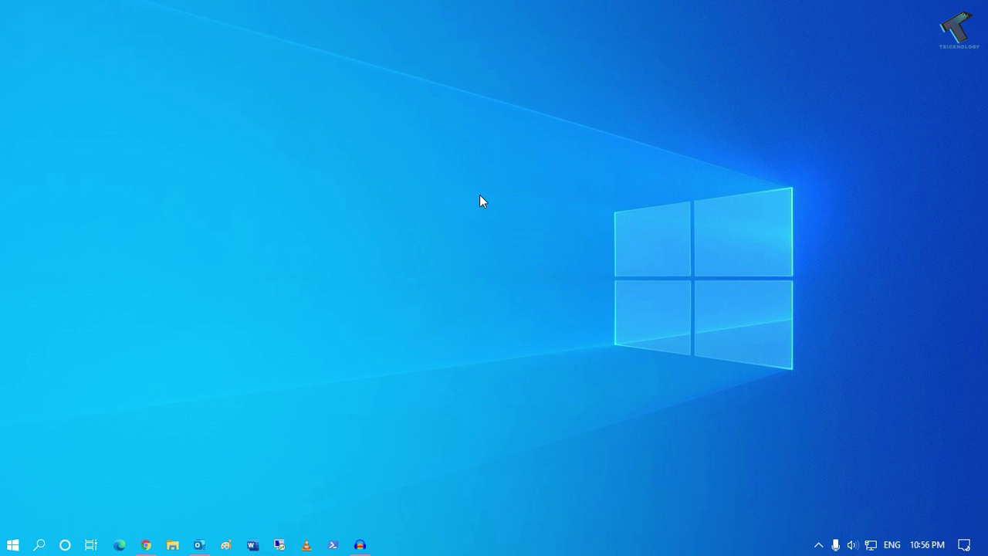